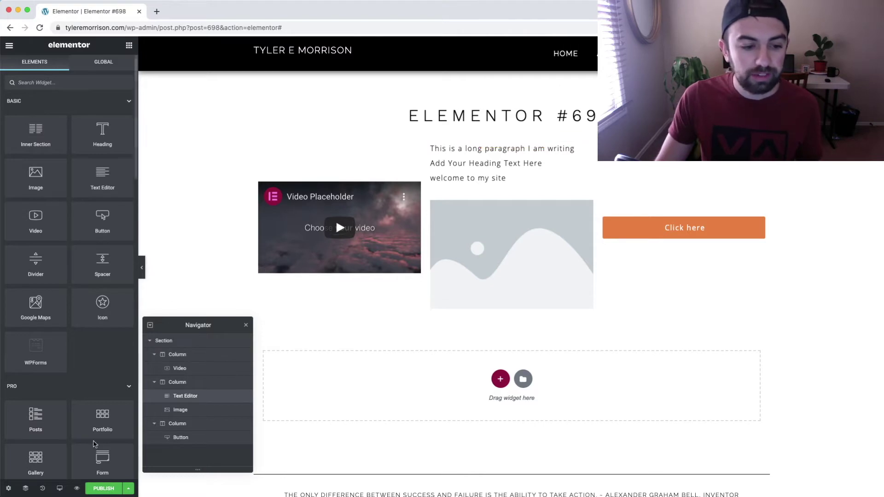
Step: Preview the page at tablet width, then at mobile width, scrolling down the phone view
click(59, 489)
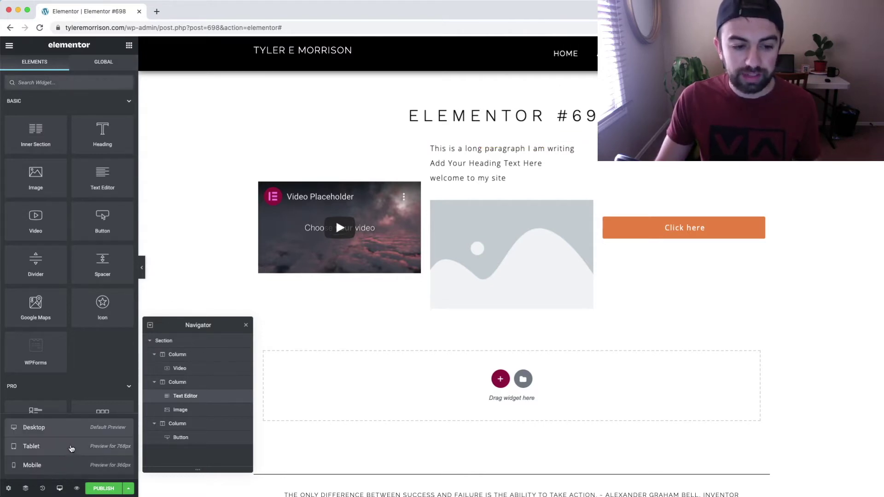
click(73, 448)
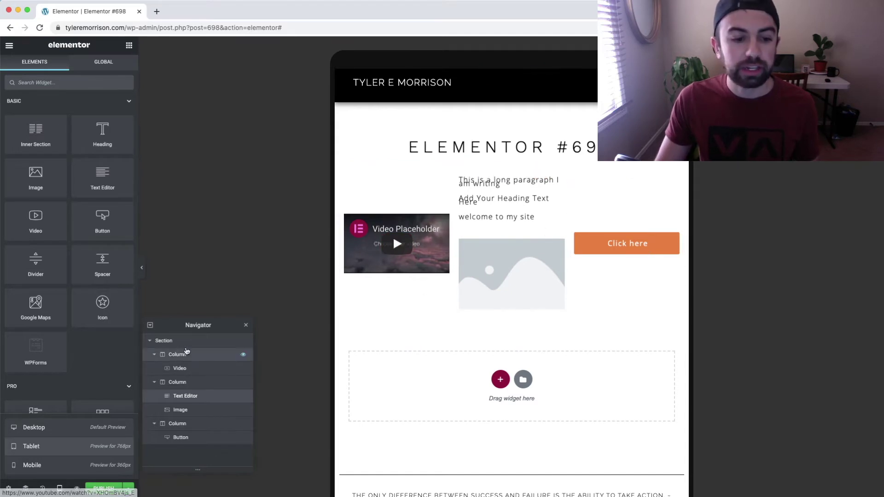
click(78, 465)
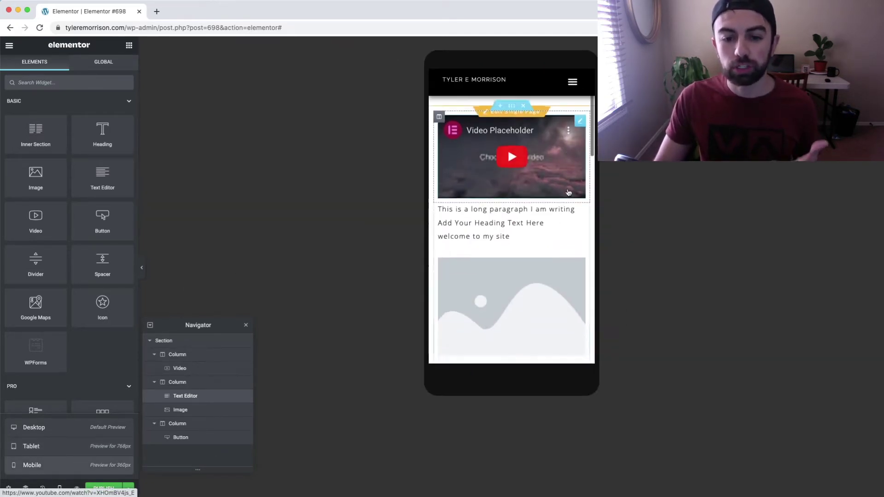
scroll(574, 192, down, 5)
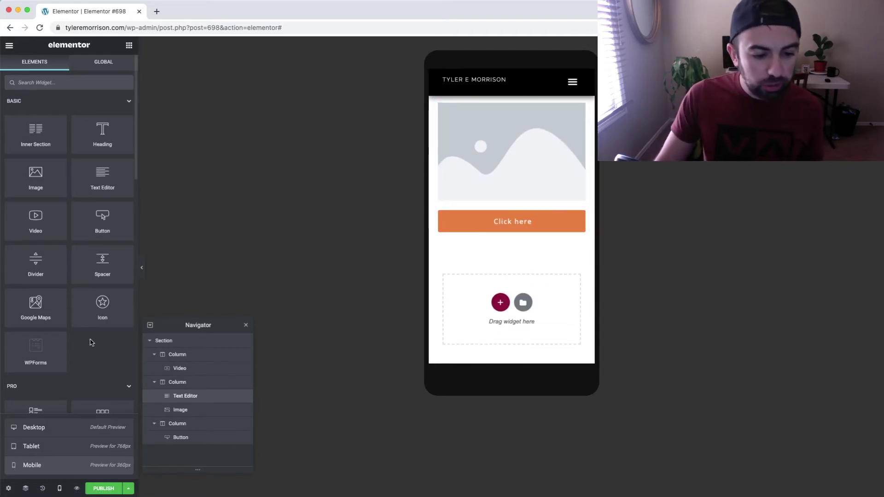
click(59, 489)
Step: Switch the preview to Desktop, back to Tablet, and finally return to Desktop
click(59, 490)
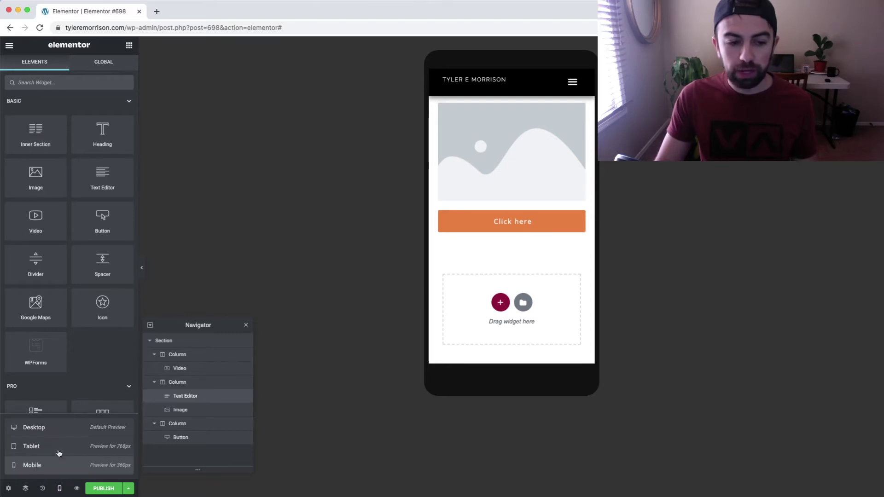
click(60, 428)
click(60, 490)
click(59, 489)
click(55, 446)
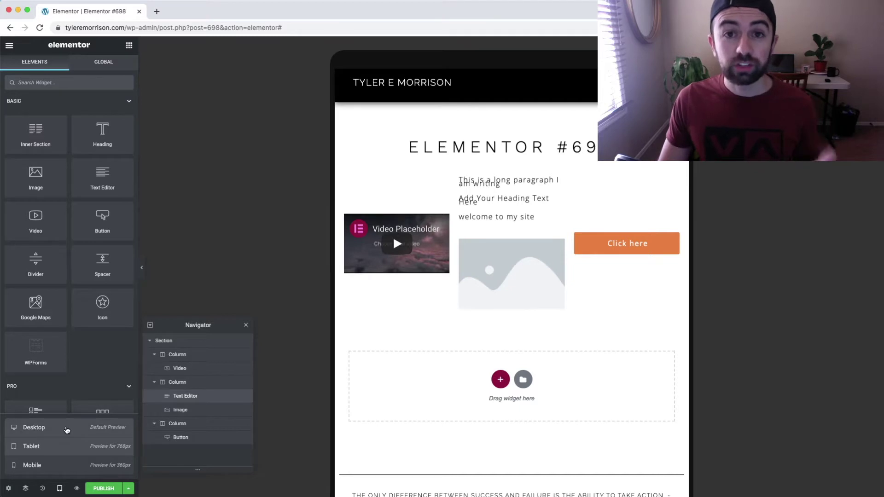
click(67, 430)
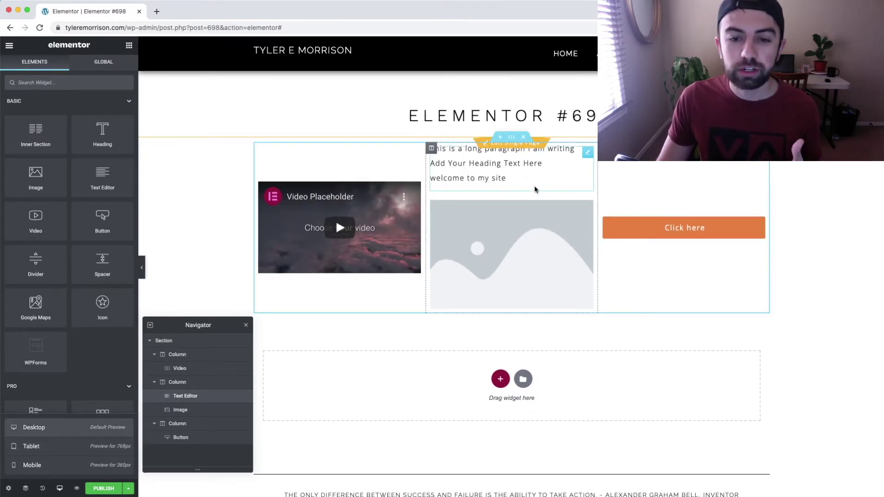
Step: Lower the Text Editor paragraph's typography line-height to 0.4 em in its Style settings
click(555, 168)
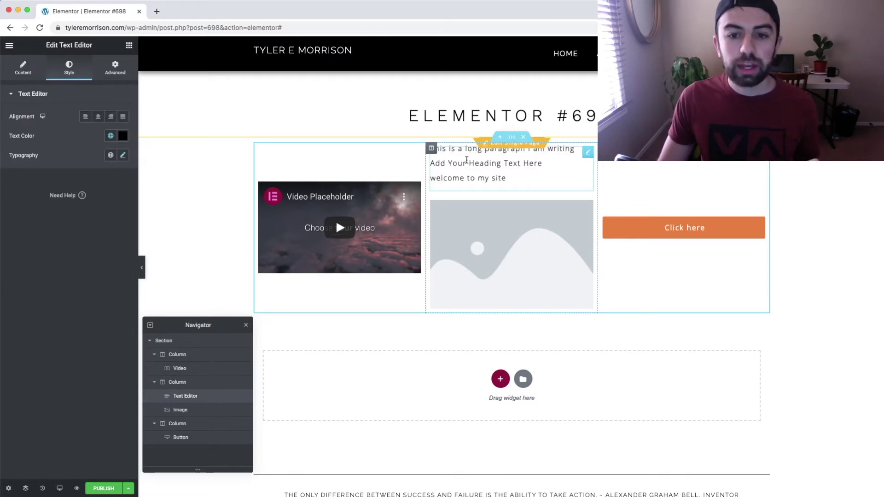
click(23, 65)
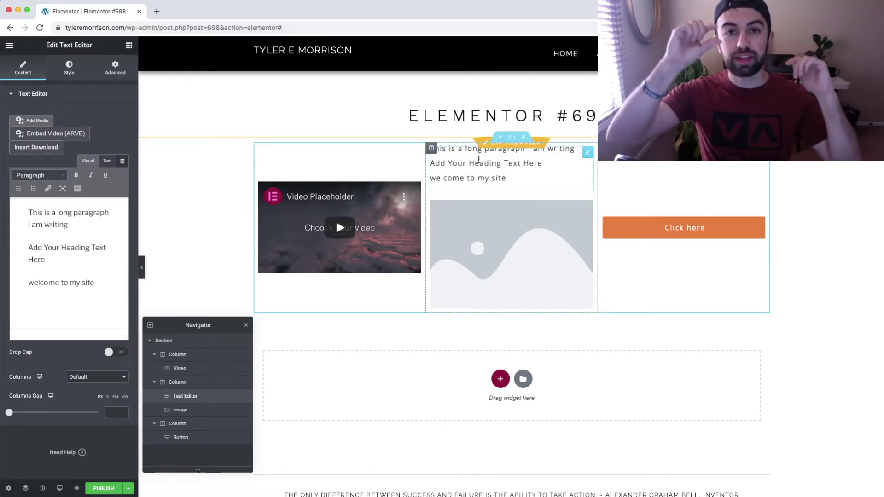
click(73, 74)
click(123, 155)
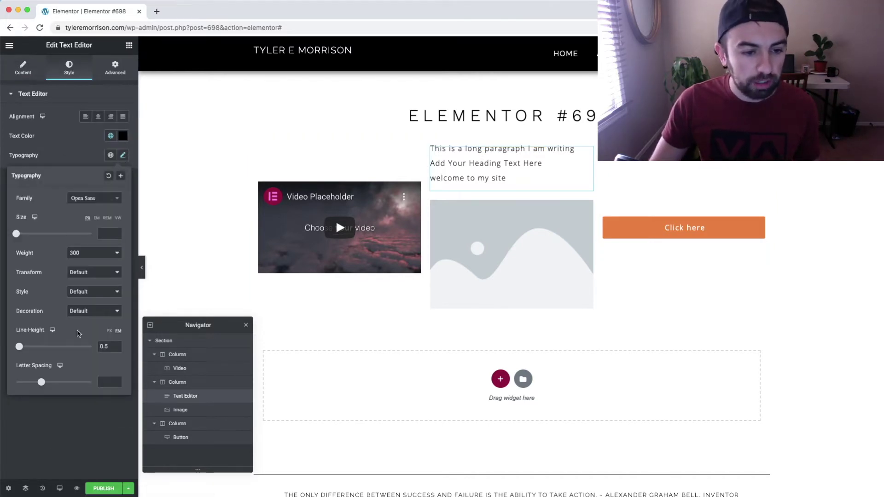
drag(20, 352, 20, 350)
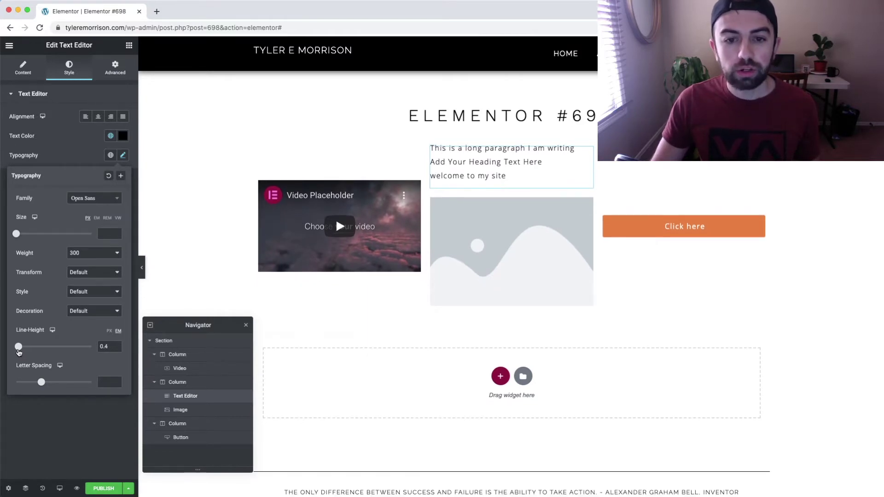
click(576, 150)
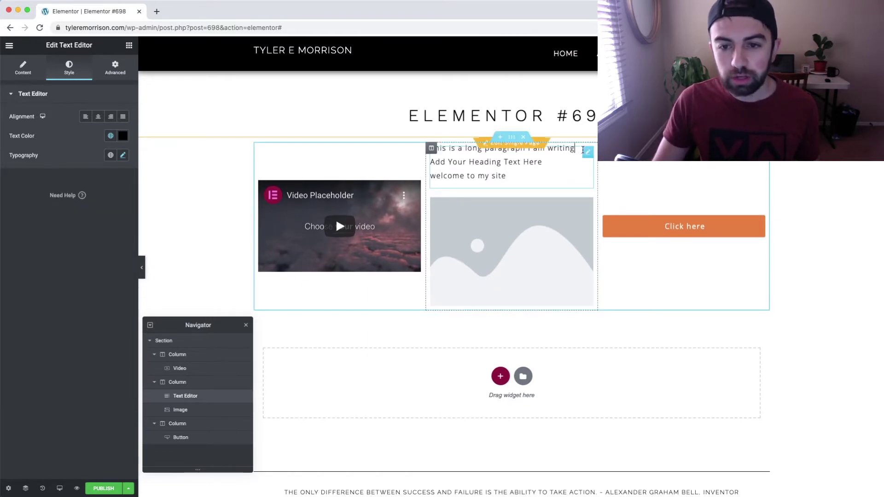
text(kskj)
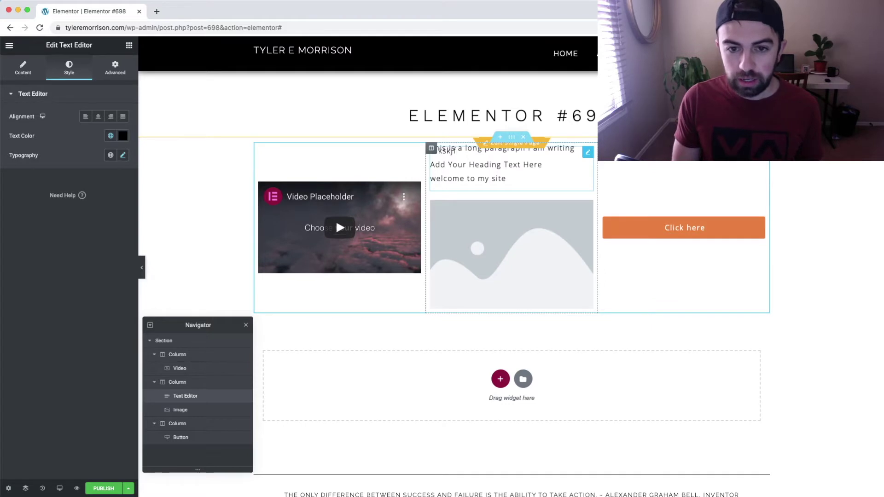
key(BackSpace)
key(BackSpace)
key(BackSpace)
key(BackSpace)
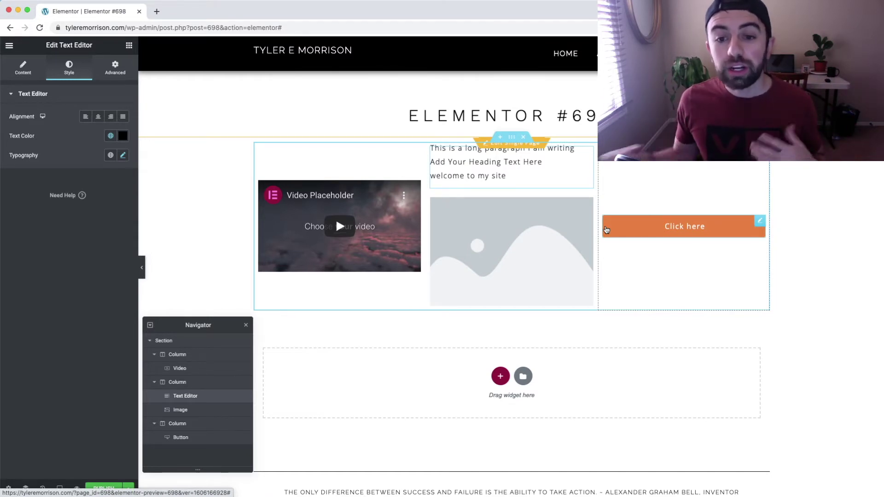
click(689, 335)
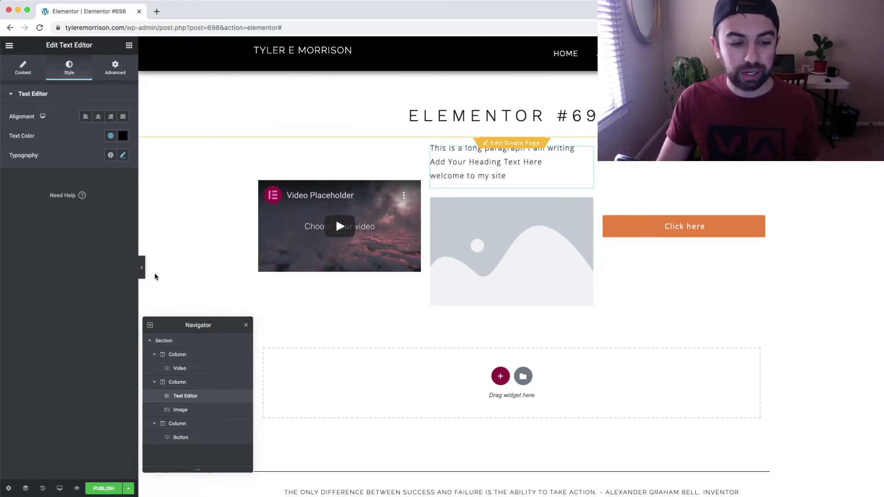
click(60, 489)
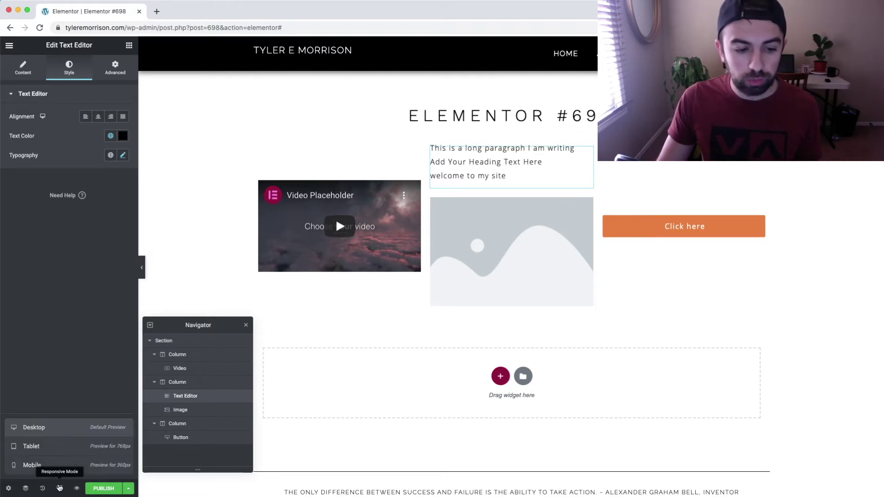
click(65, 448)
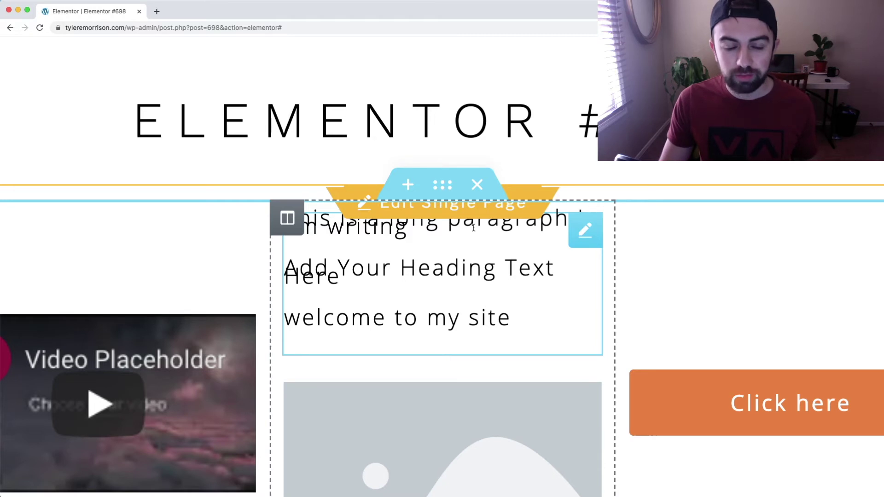
key(super+shift+m)
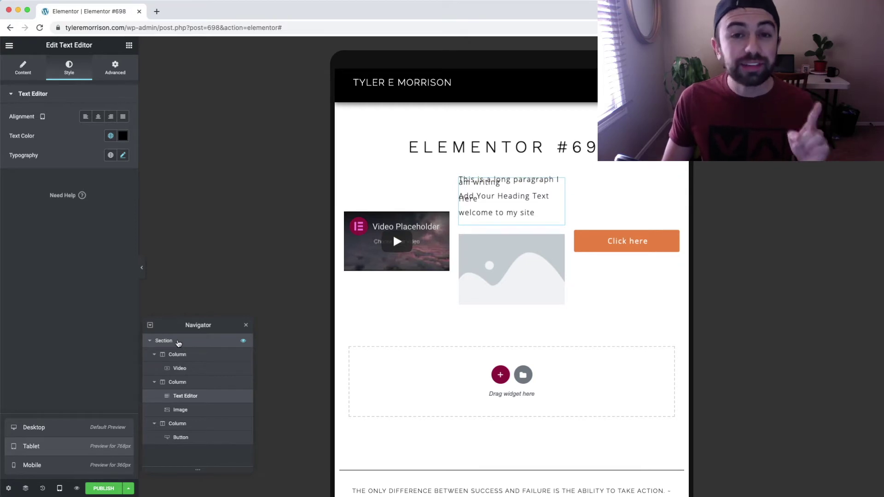
click(80, 429)
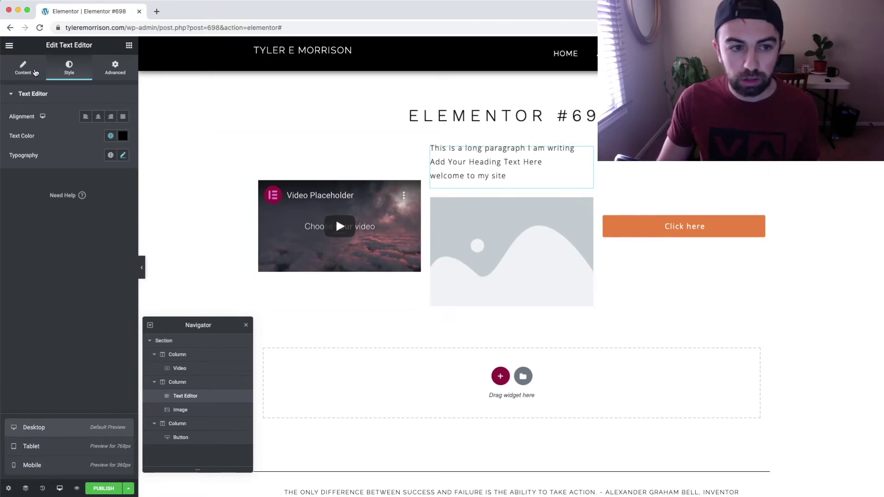
Step: Close the typography settings, return to the widget list and switch to Tablet preview
click(123, 156)
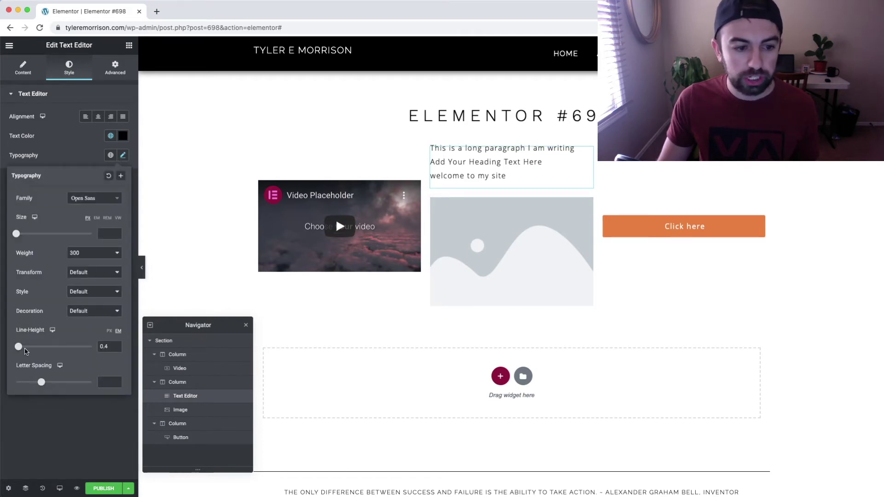
click(195, 275)
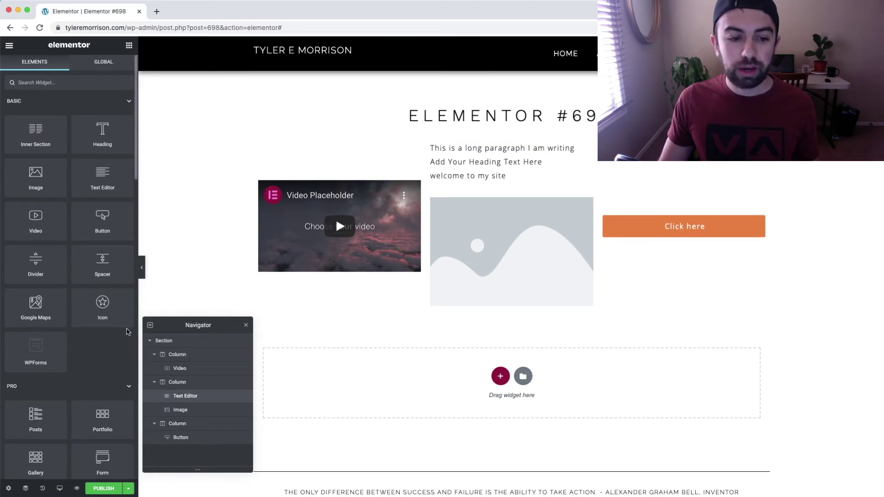
click(61, 490)
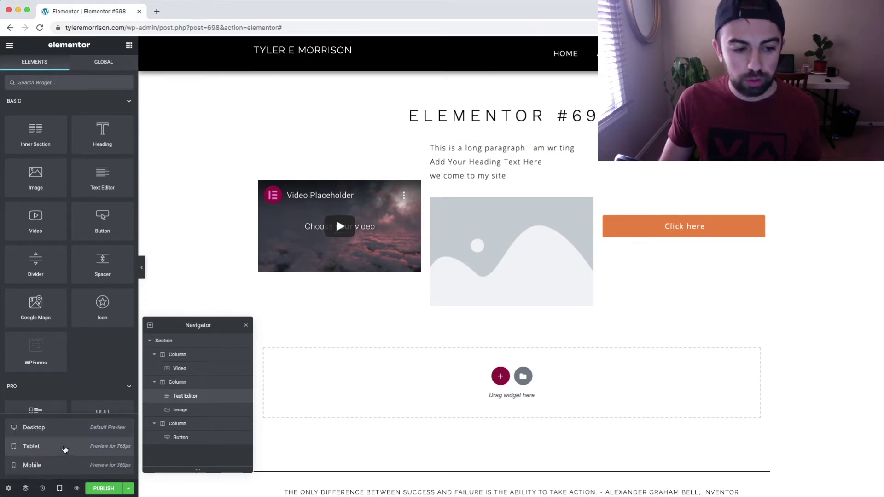
click(64, 447)
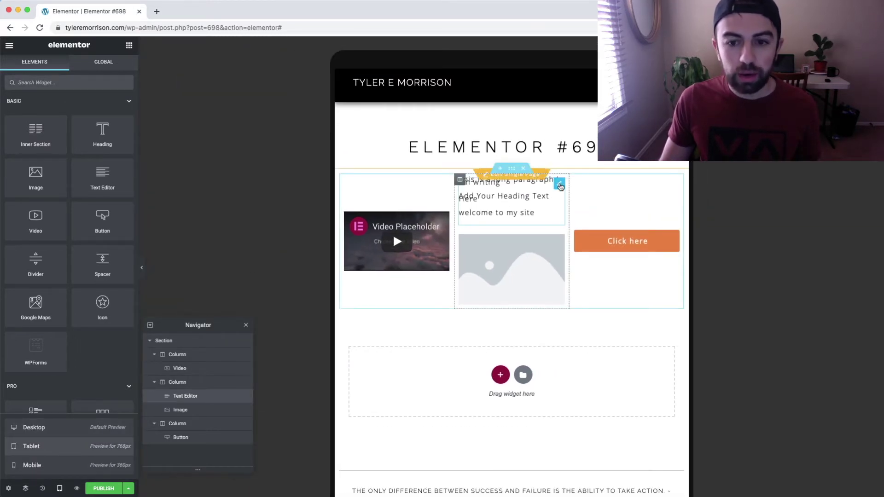
Step: Open the paragraph's Style settings with alignment scoped to tablet width
click(561, 186)
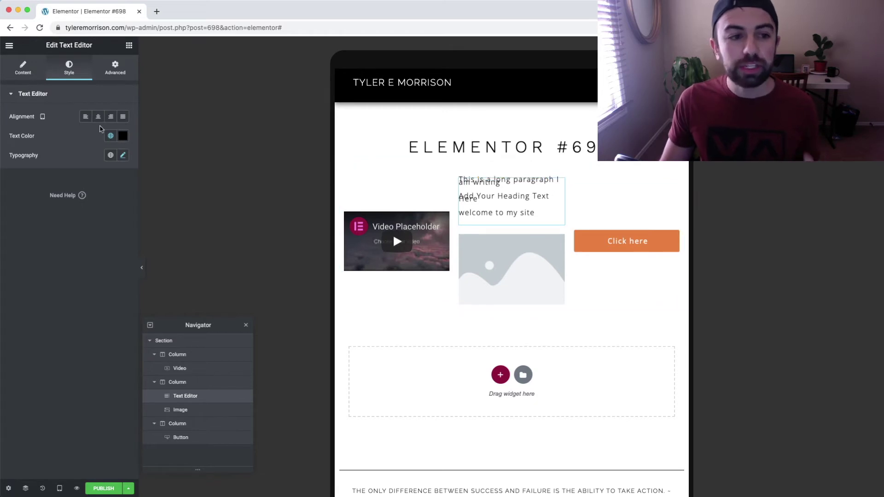
scroll(42, 120, up, 5)
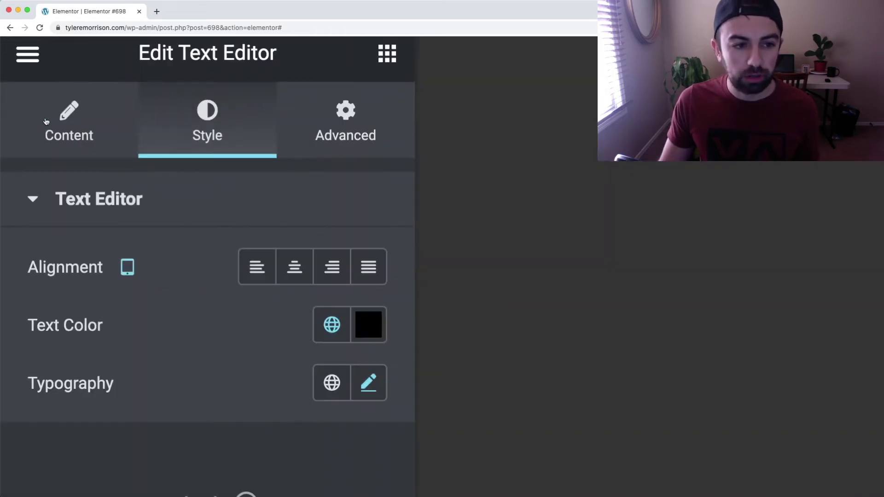
click(129, 271)
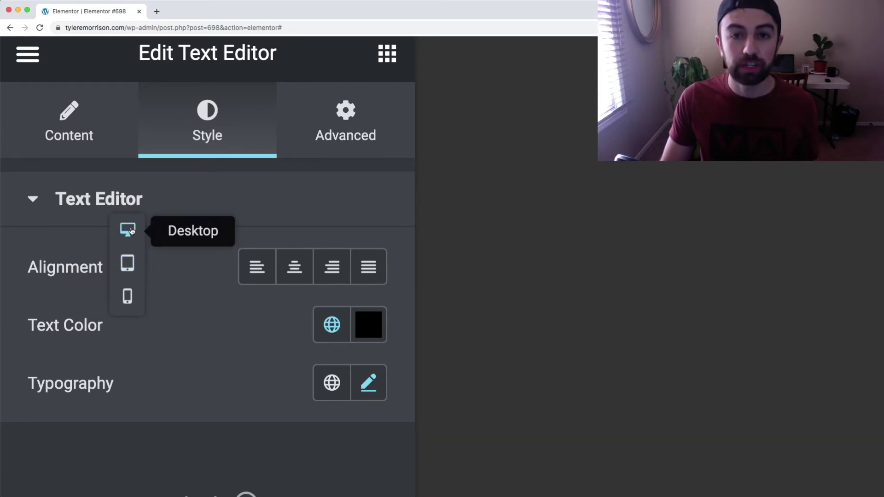
click(129, 263)
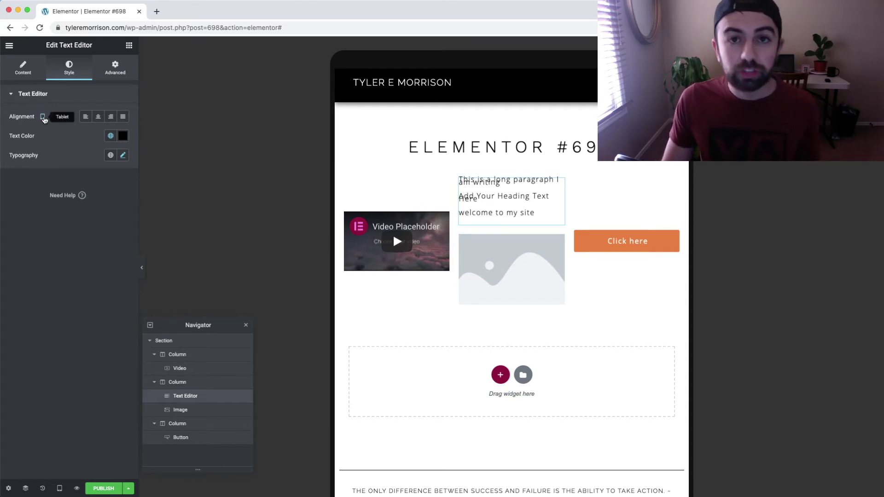
click(123, 156)
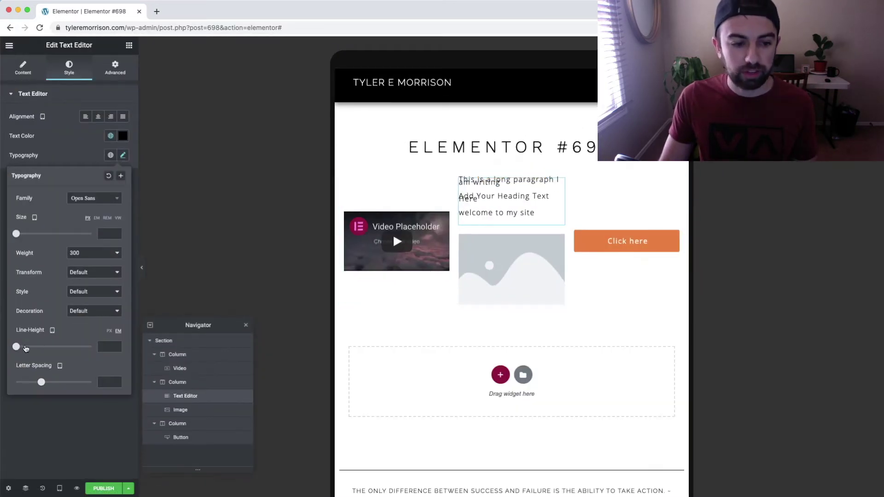
Step: Set the paragraph's tablet line-height to 1.6 em so its lines stop overlapping
drag(17, 348, 30, 347)
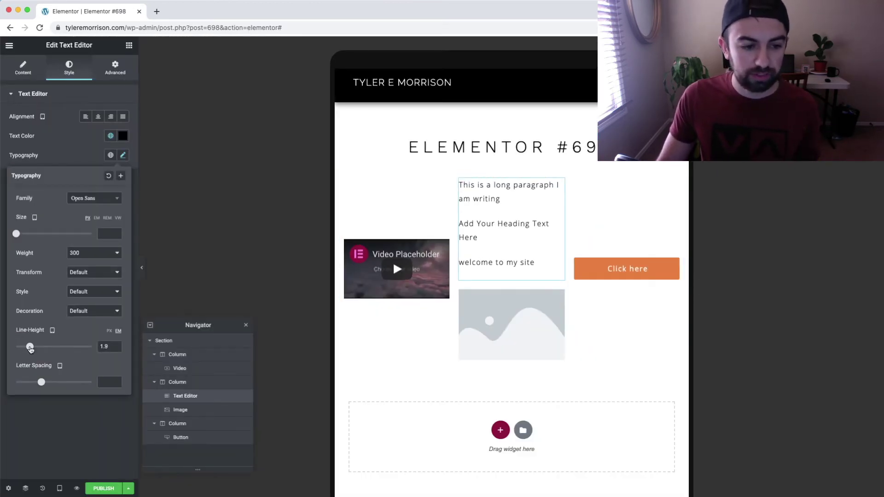
drag(30, 349, 26, 349)
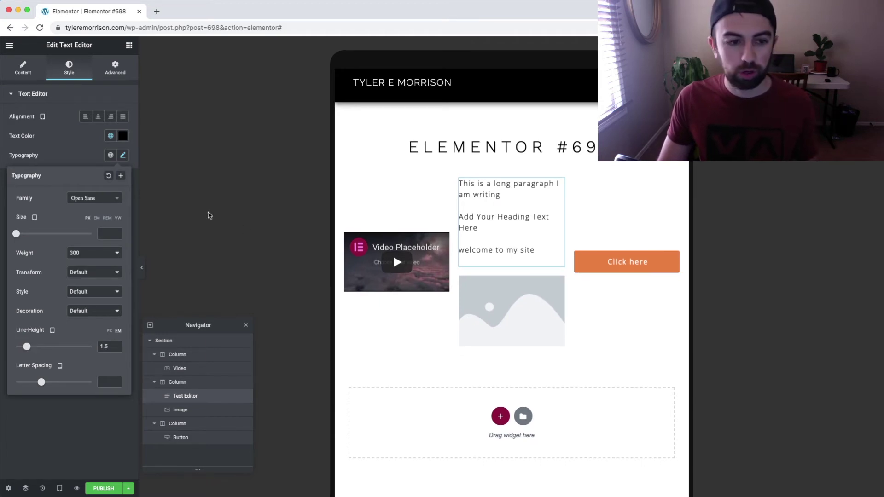
click(96, 158)
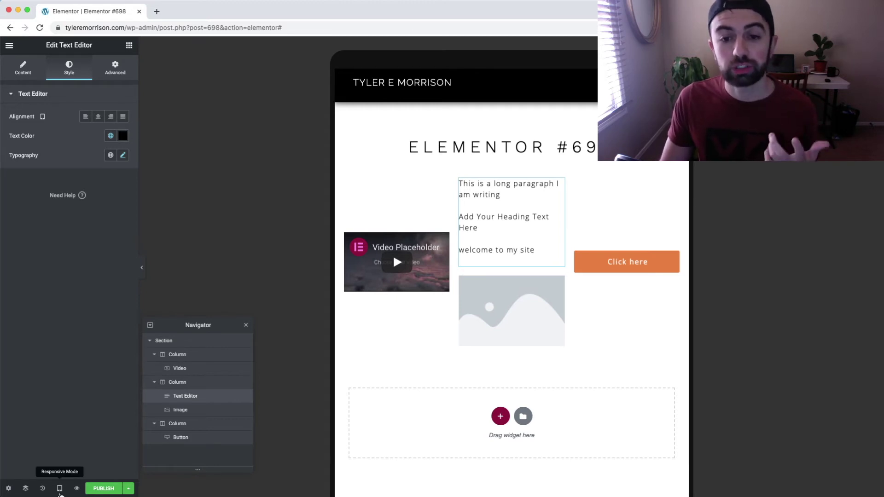
click(59, 489)
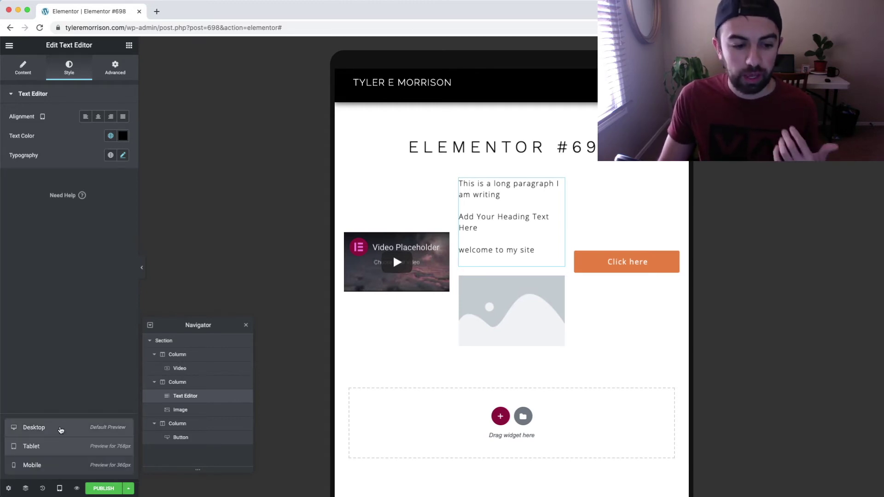
Step: Compare the paragraph's line spacing in Desktop, Tablet and Mobile previews, ending on Desktop
click(58, 429)
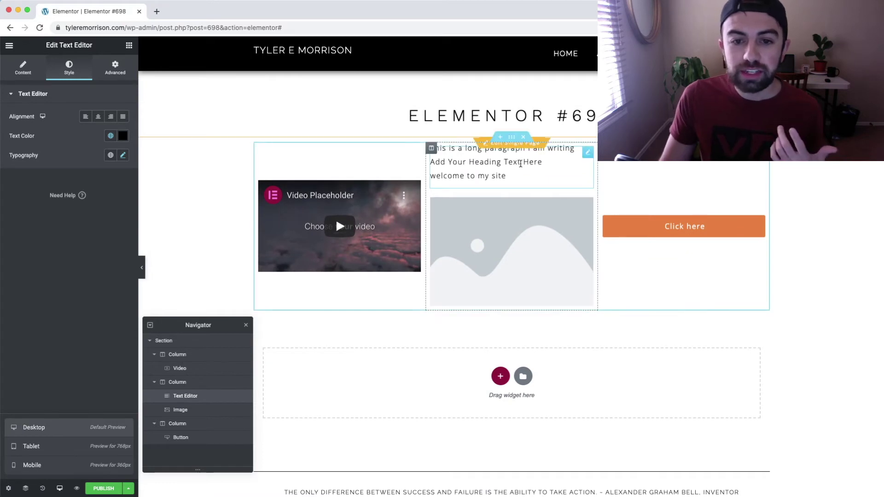
click(585, 157)
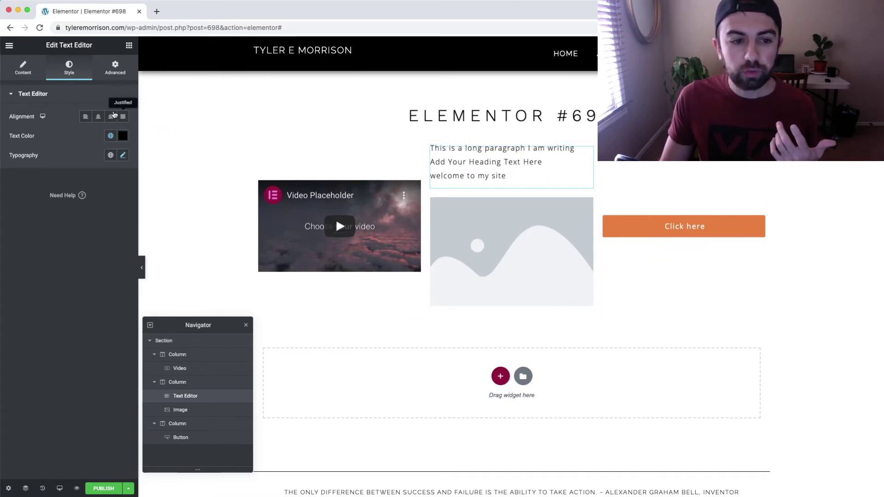
click(123, 156)
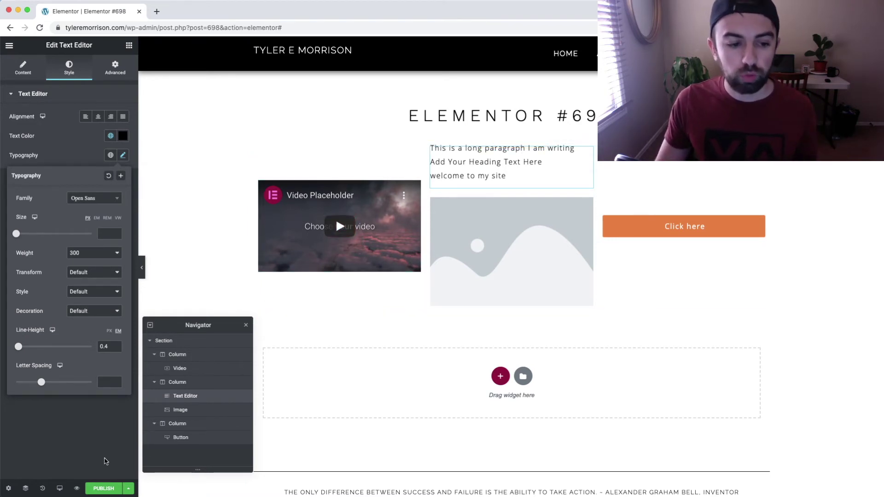
click(63, 487)
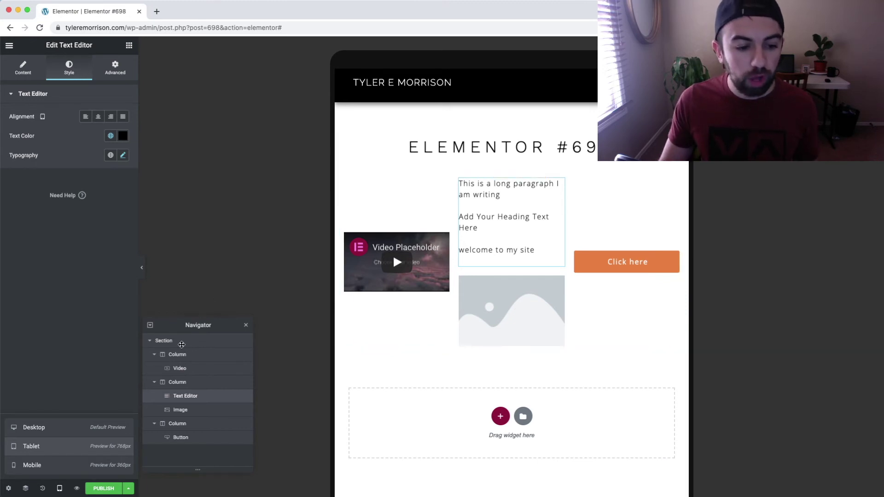
click(104, 469)
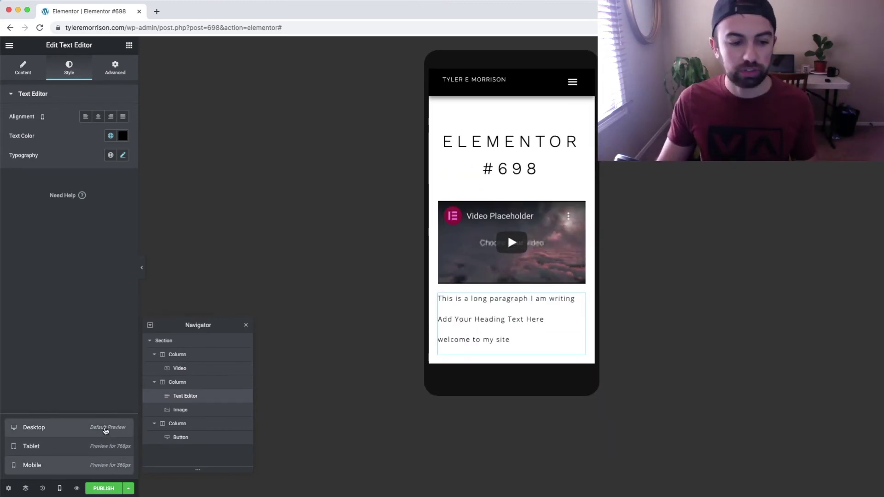
click(105, 430)
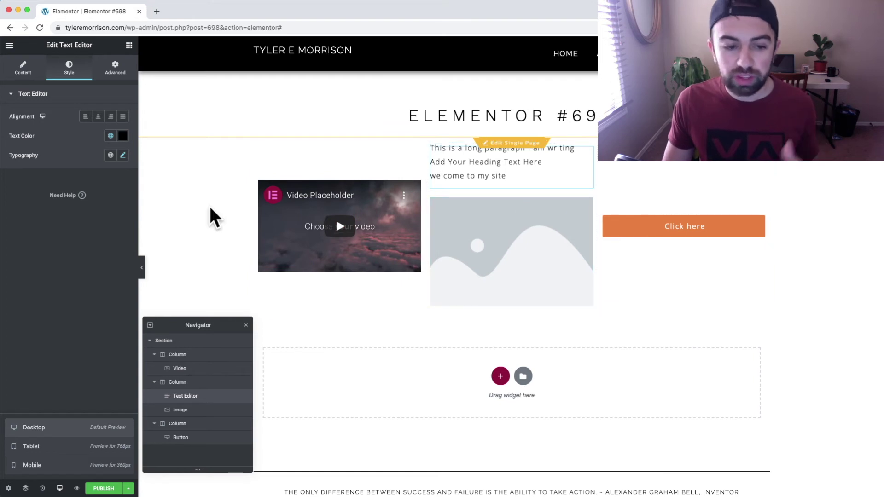
Step: Switch to the 360px Mobile preview and scroll through the stacked video, text, image and button
click(75, 467)
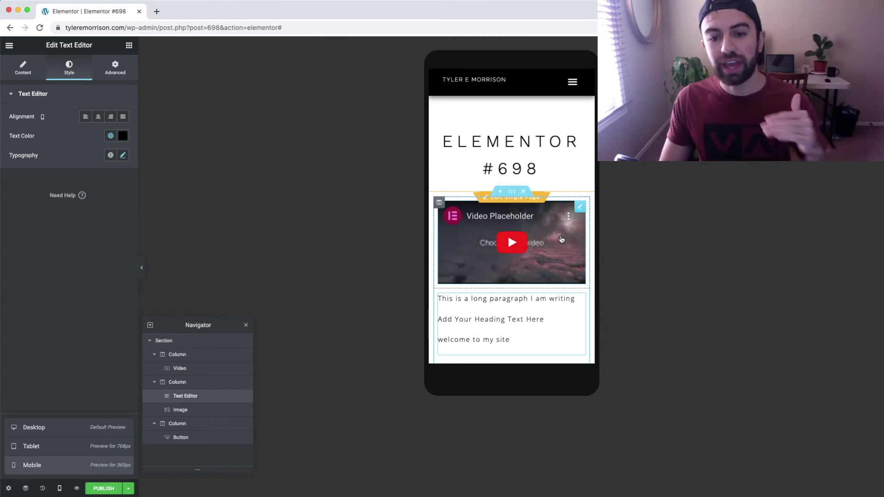
scroll(530, 207, down, 3)
scroll(535, 212, down, 2)
scroll(542, 254, down, 1)
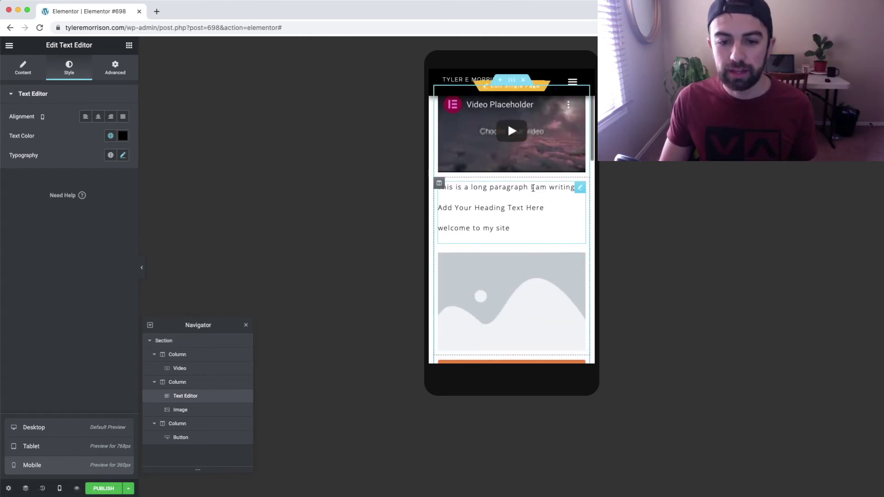
scroll(527, 311, down, 5)
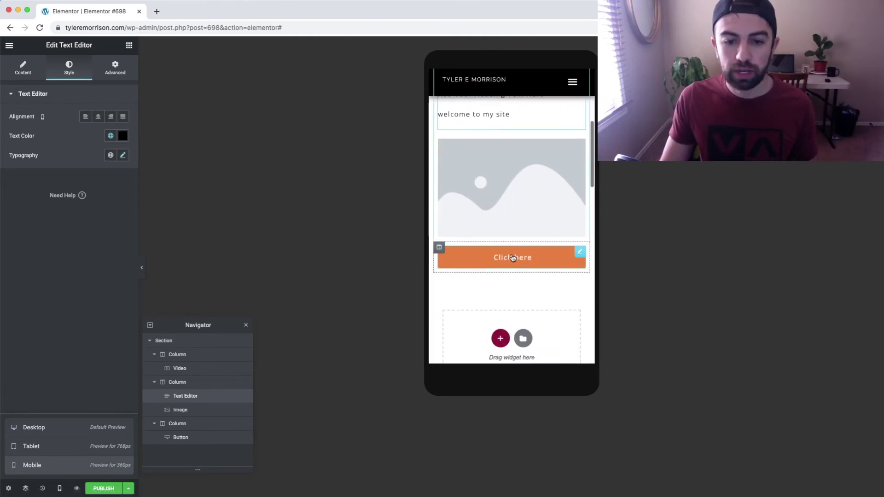
scroll(526, 269, up, 10)
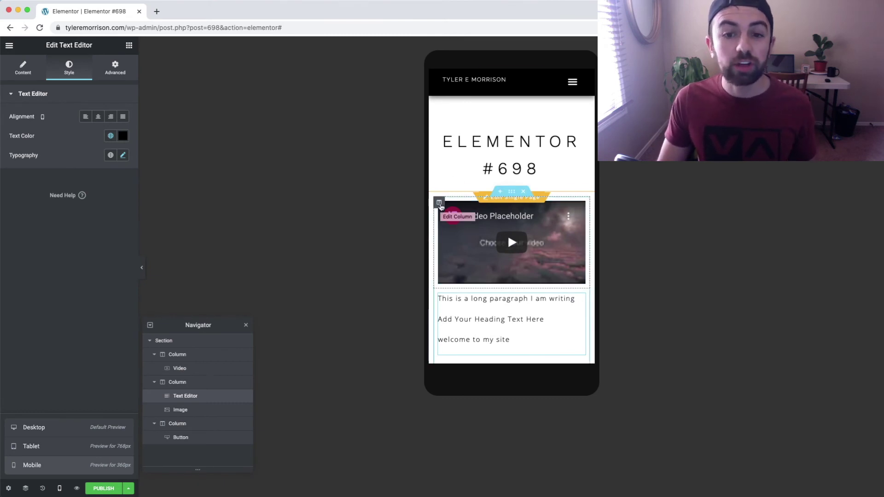
Step: Set the video column's mobile Column Width to 50%
click(440, 205)
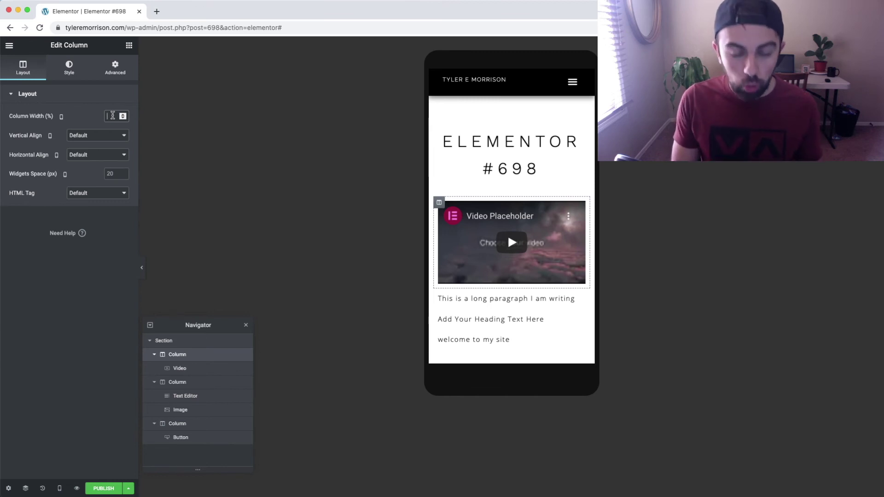
text(50)
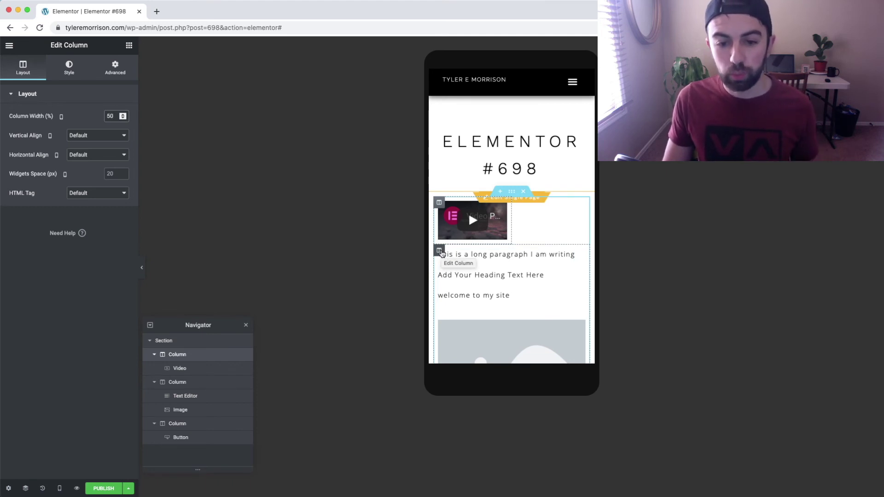
click(441, 254)
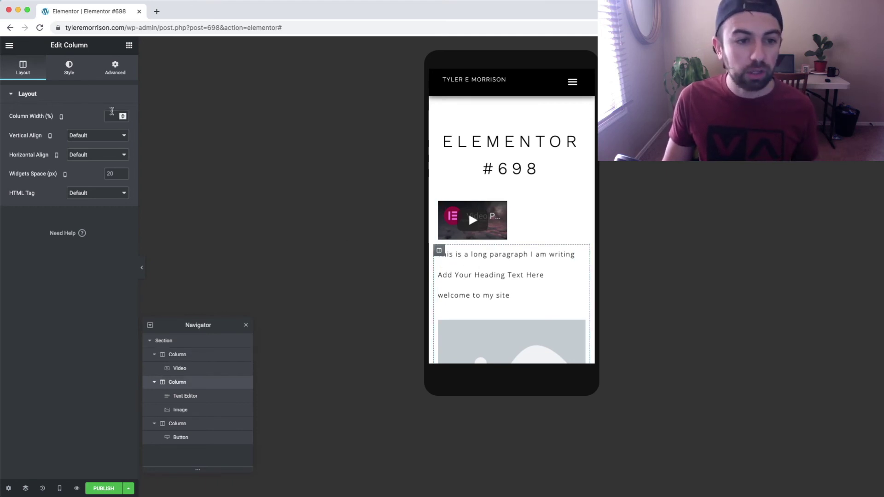
Step: Set the text-and-image column's mobile Column Width to 50% too
click(111, 114)
text(50)
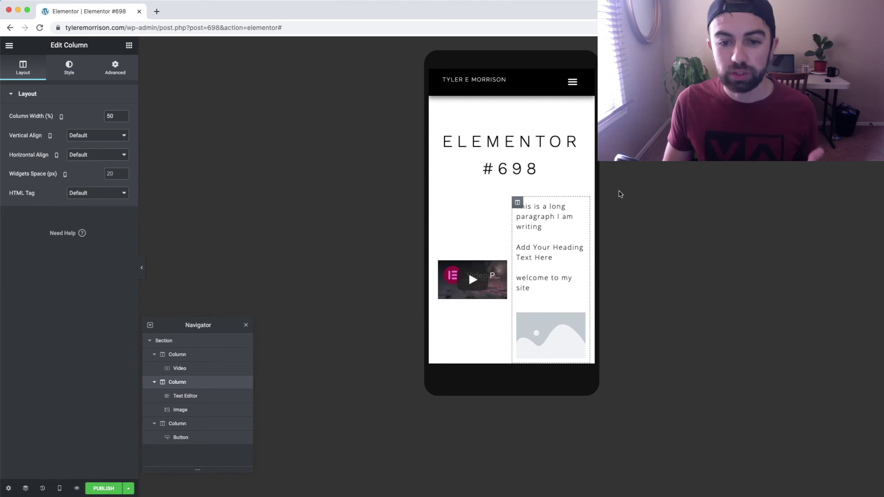
scroll(579, 198, down, 3)
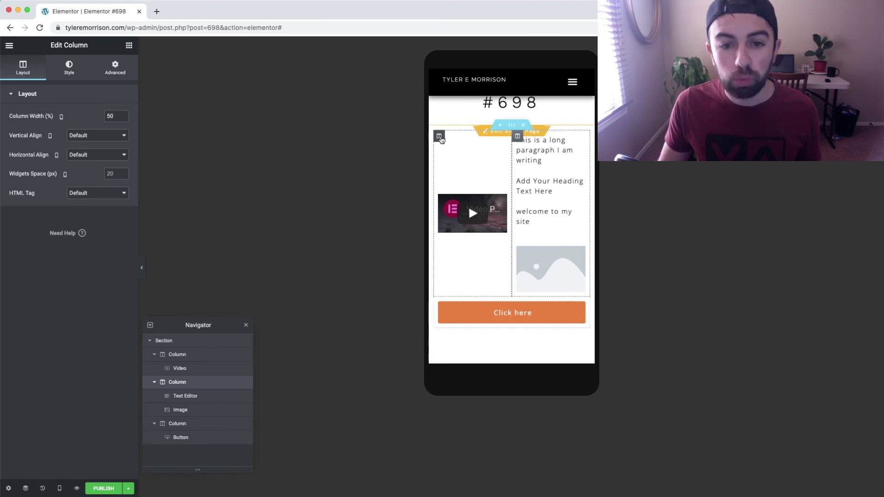
click(472, 162)
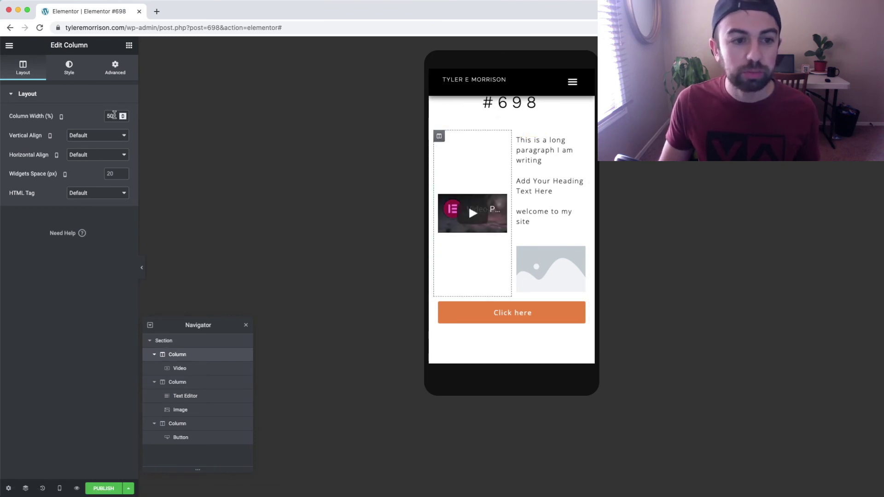
Step: Set the mobile Column Width of the video, text-and-image and button columns to 33% each
text(33)
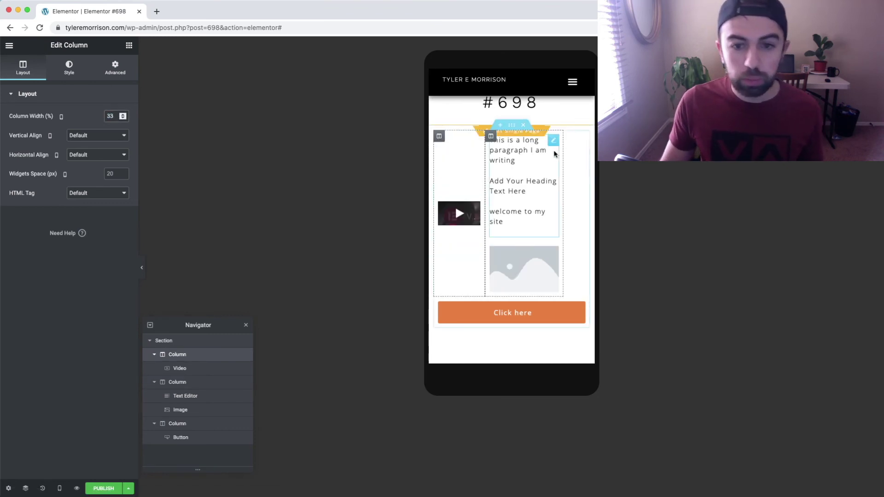
click(492, 137)
double_click(110, 116)
text(33)
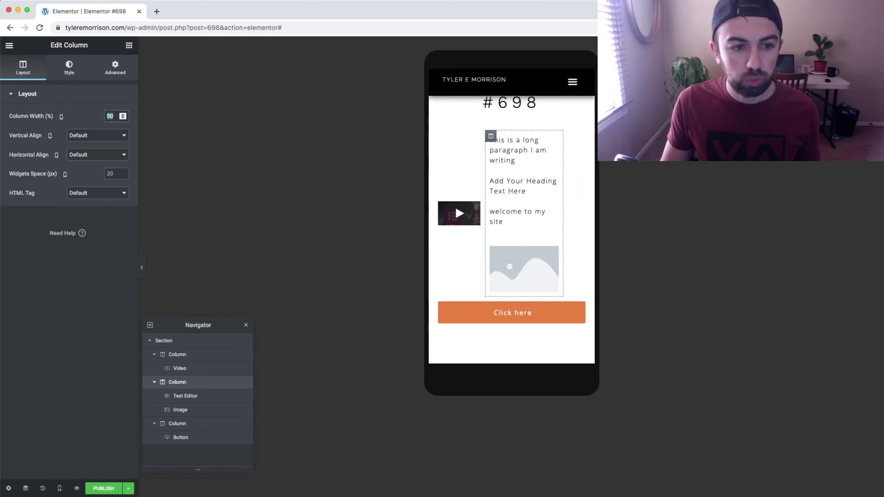
click(439, 315)
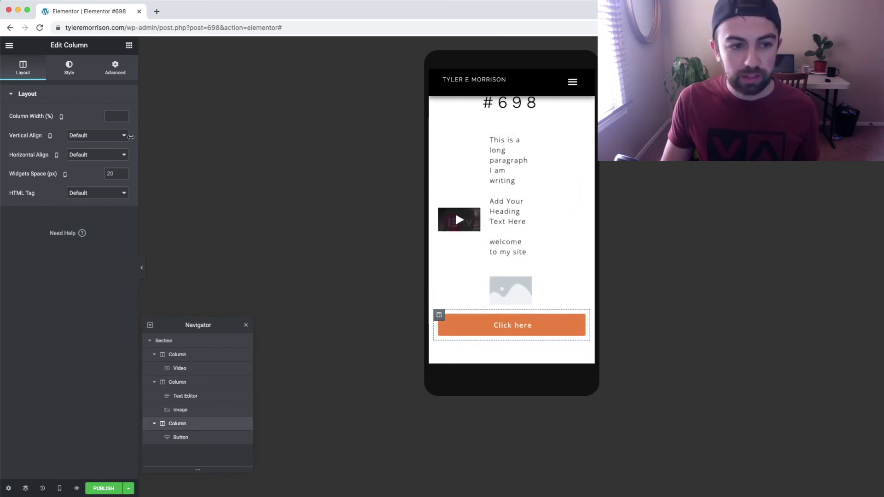
click(111, 115)
text(33)
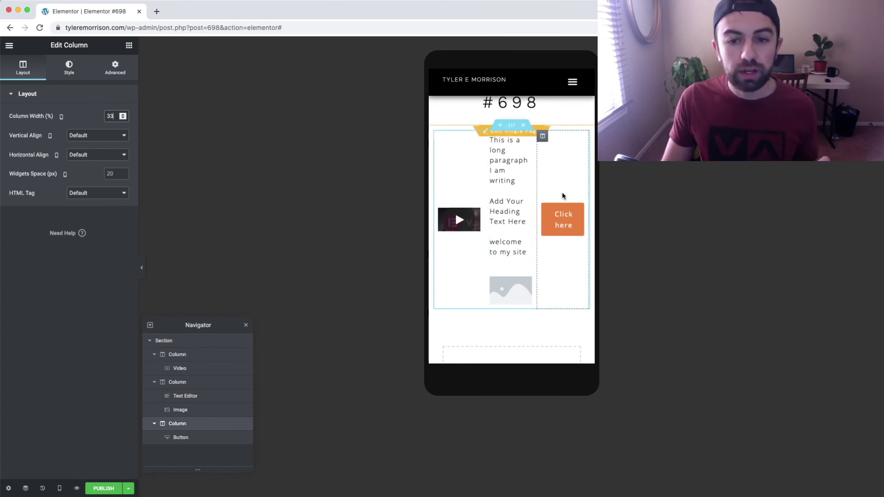
Step: Open and close the Click here button's Text Shadow settings, then return to Desktop preview
click(571, 212)
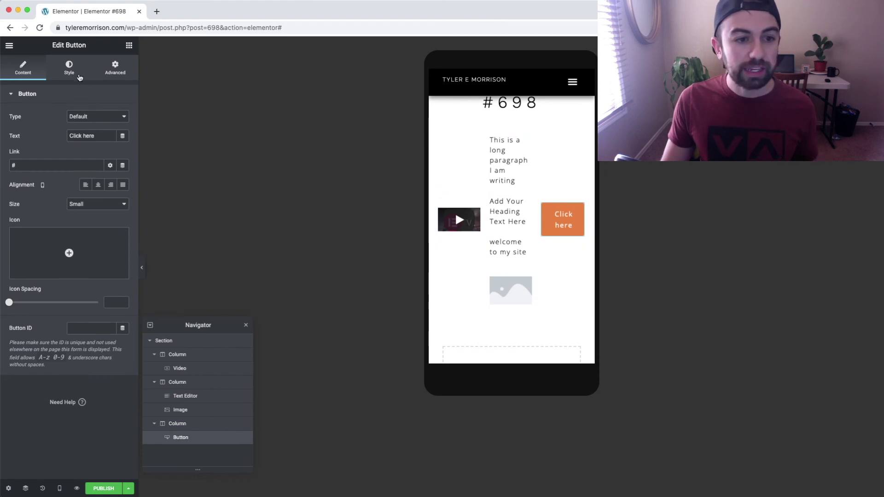
click(80, 78)
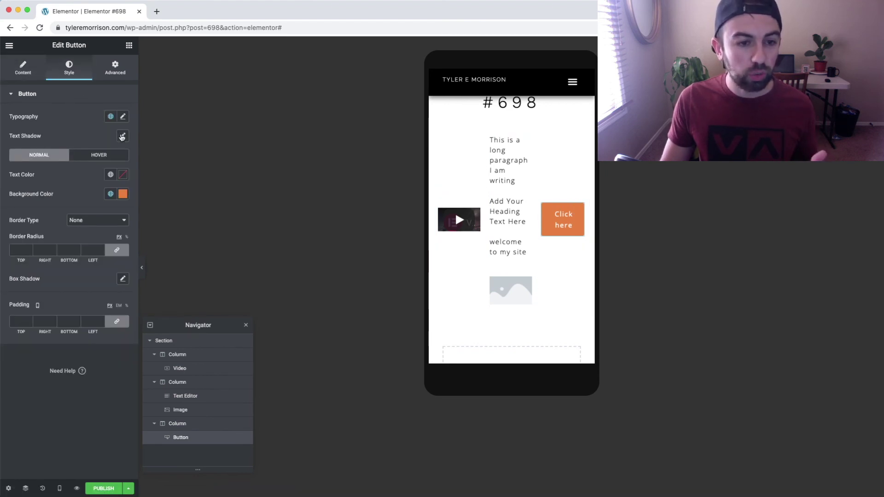
click(121, 136)
click(125, 138)
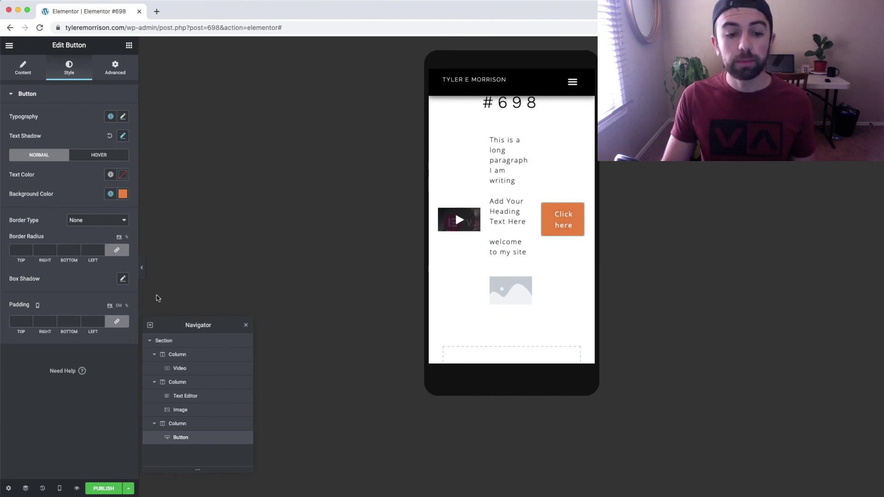
click(59, 488)
click(33, 428)
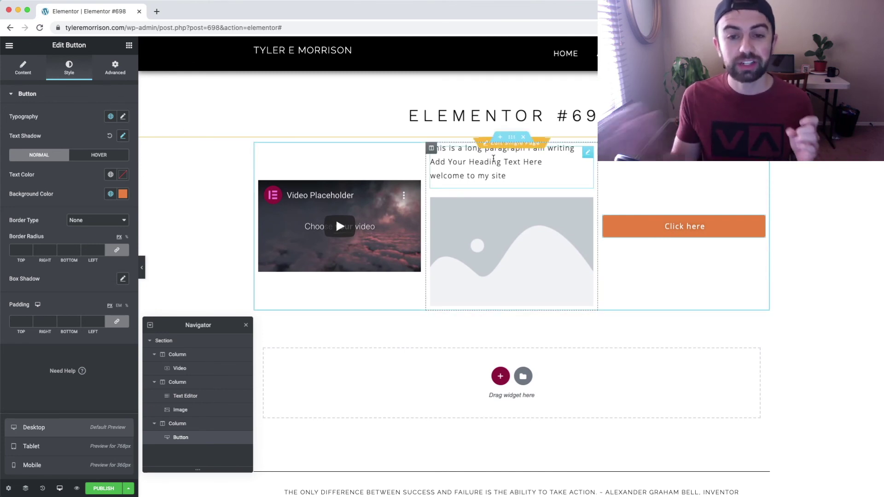
click(71, 450)
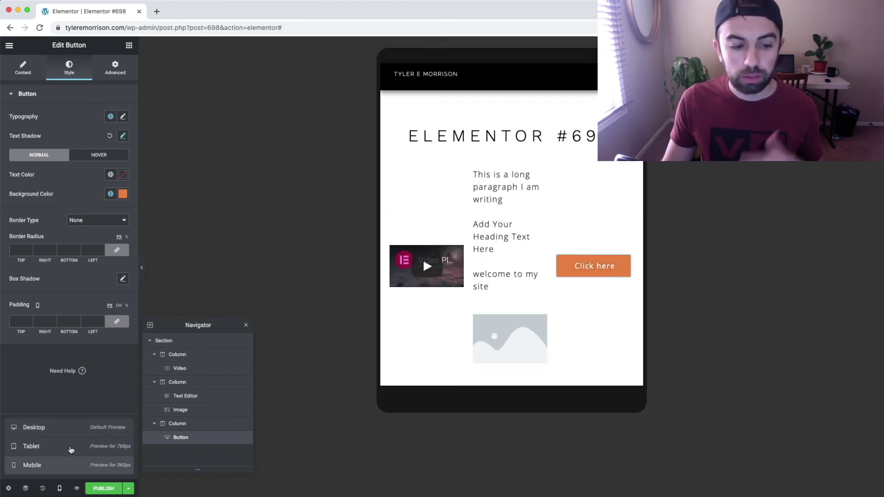
click(68, 429)
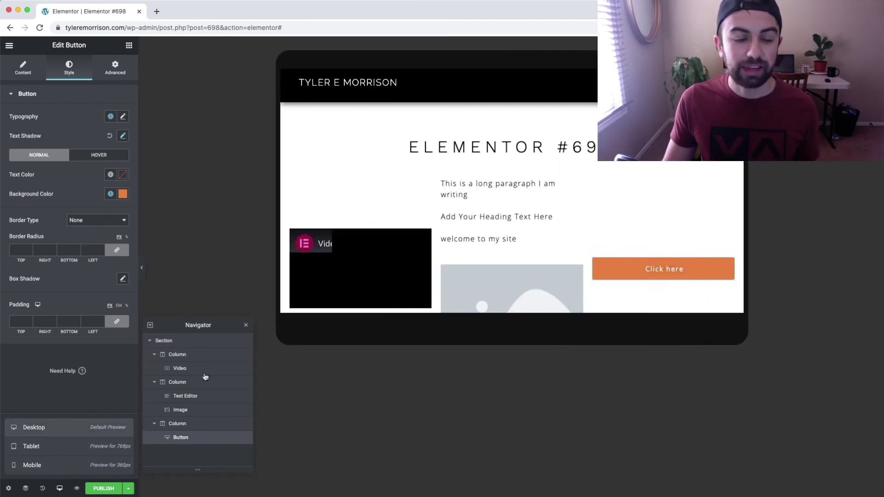